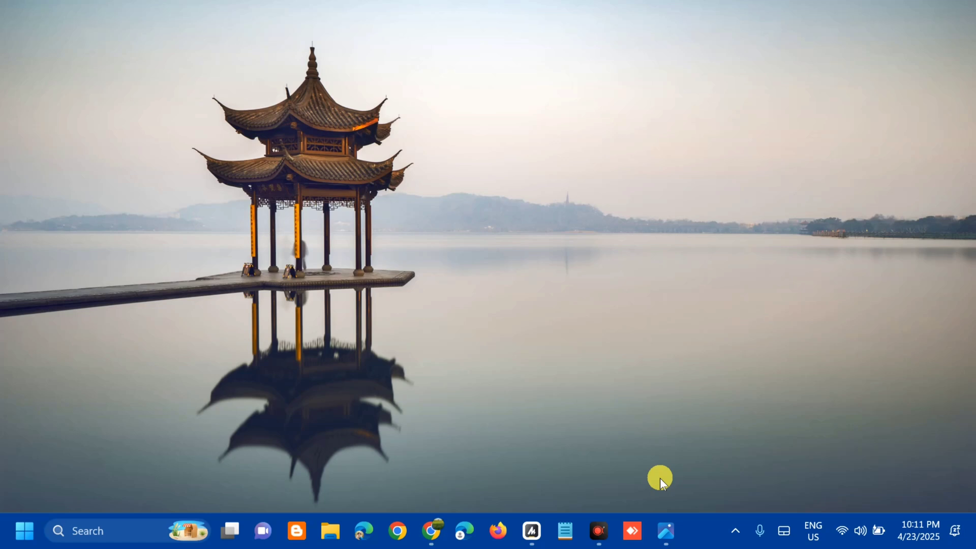
View the OneDrive sign-in error screenshot (code 0x8004e4be) in Photos
left_click(666, 530)
Search 'control panel' from Start, open it, and set View by to Large icons
left_click(25, 531)
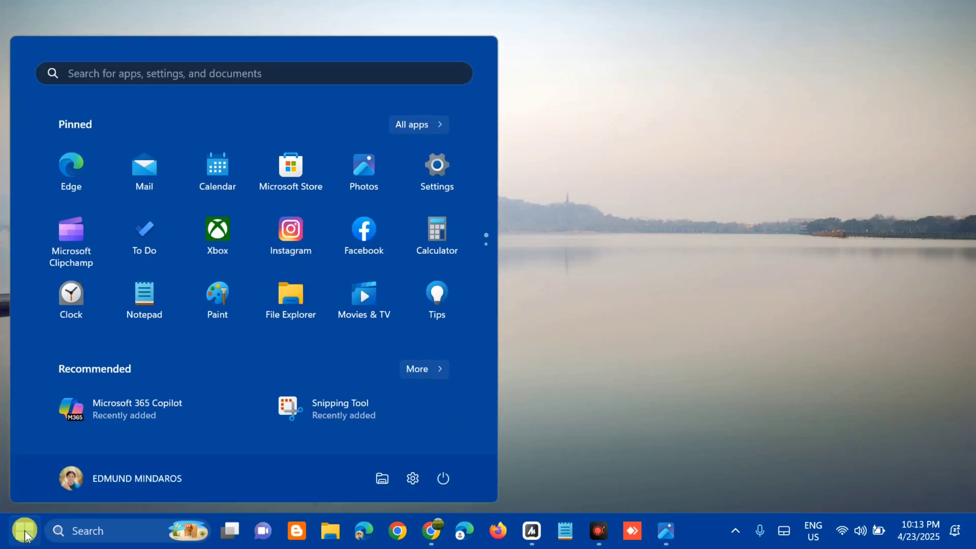
left_click(158, 62)
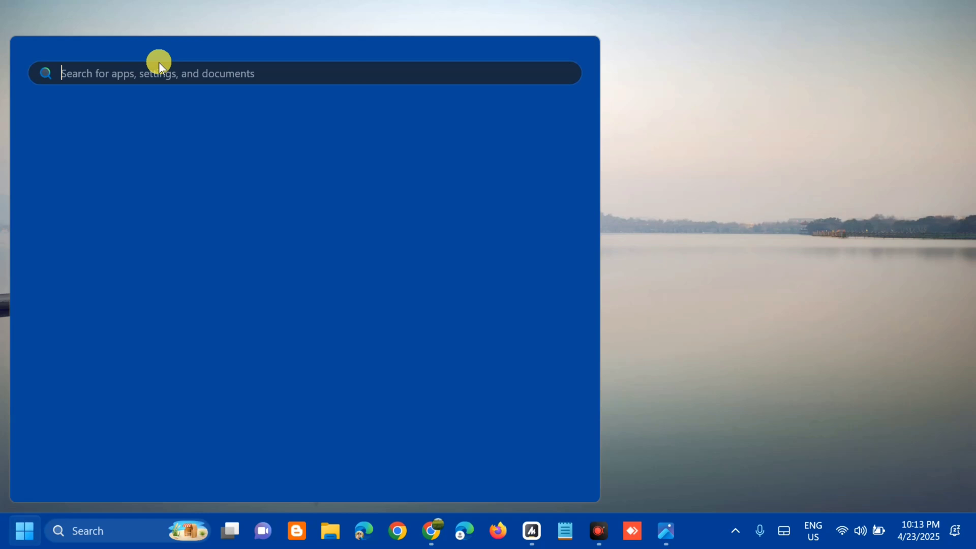
type("cont")
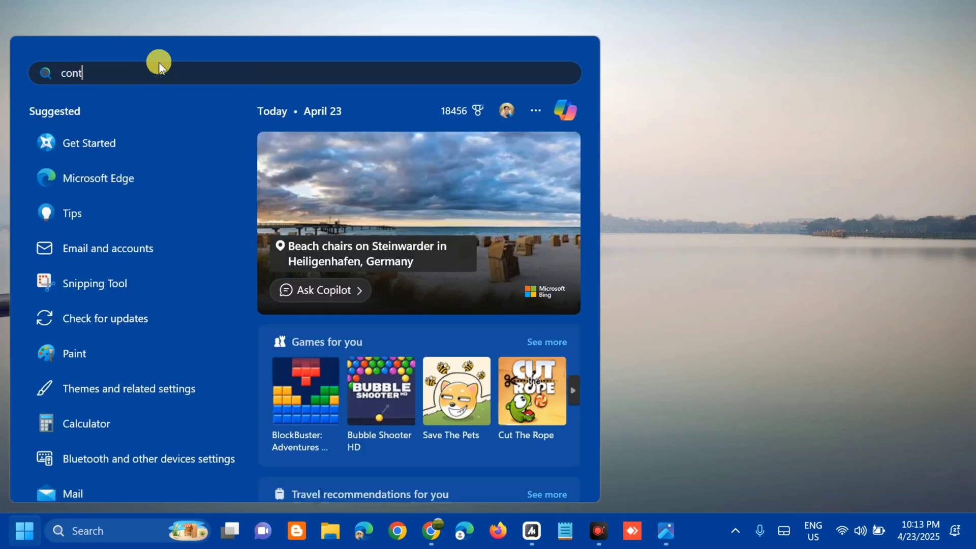
type("rol panel")
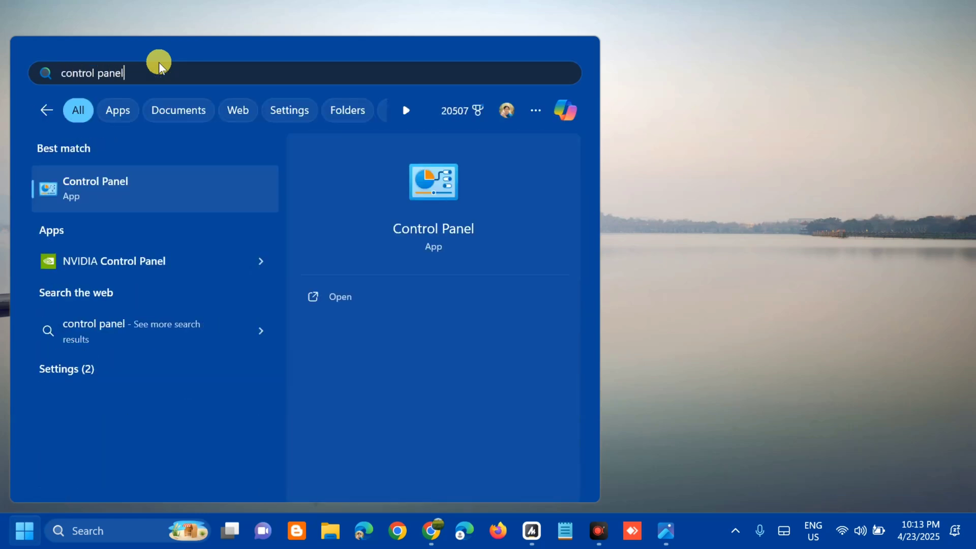
left_click(329, 301)
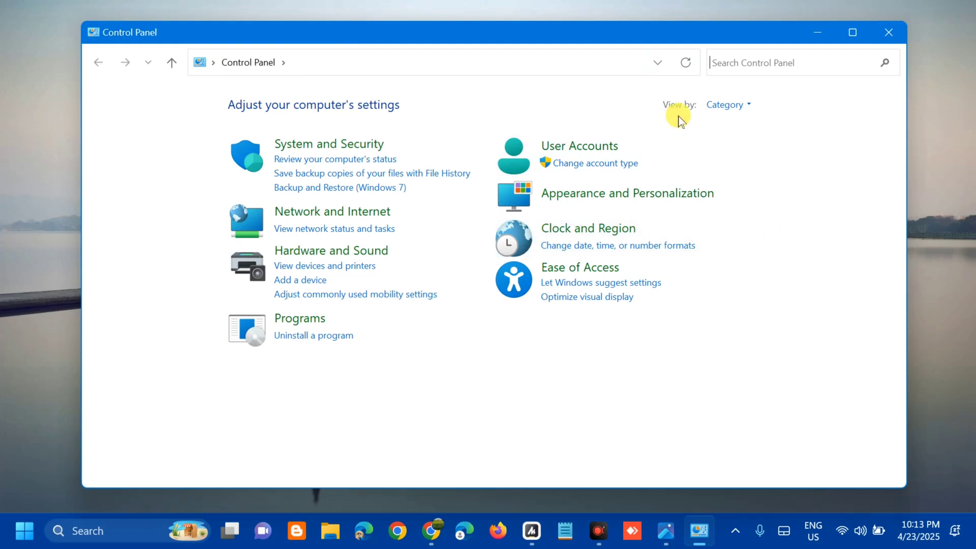
left_click(750, 105)
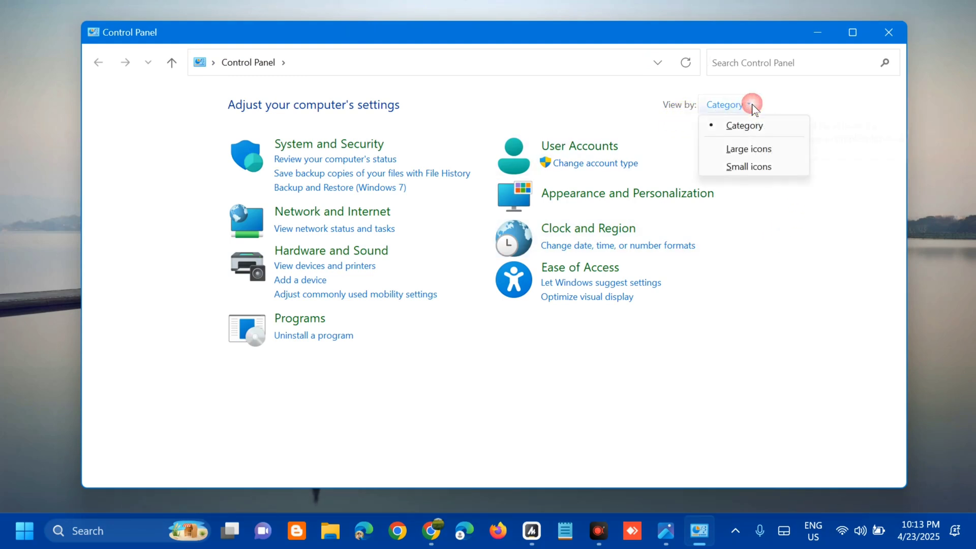
left_click(758, 153)
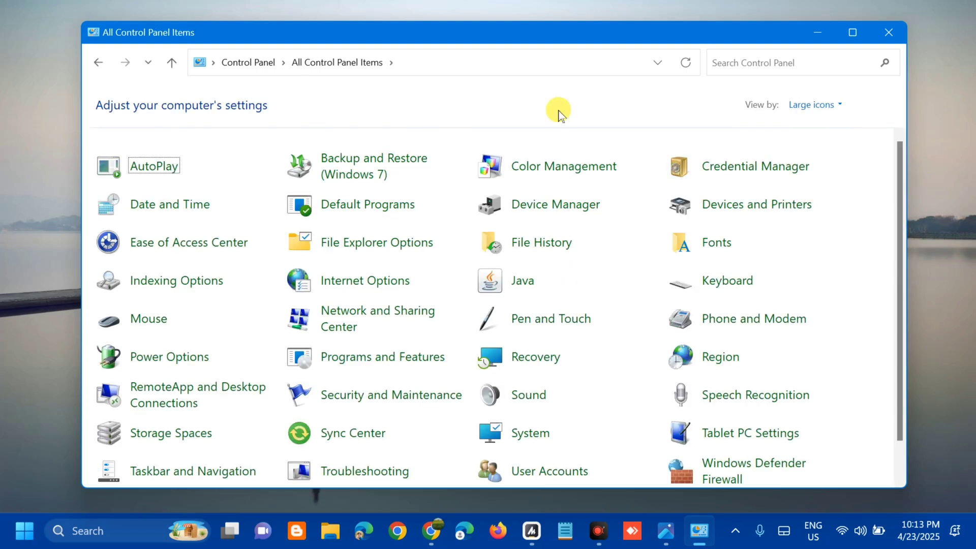
Open Date and Time's Internet Time tab and its Change settings dialog
left_click(169, 206)
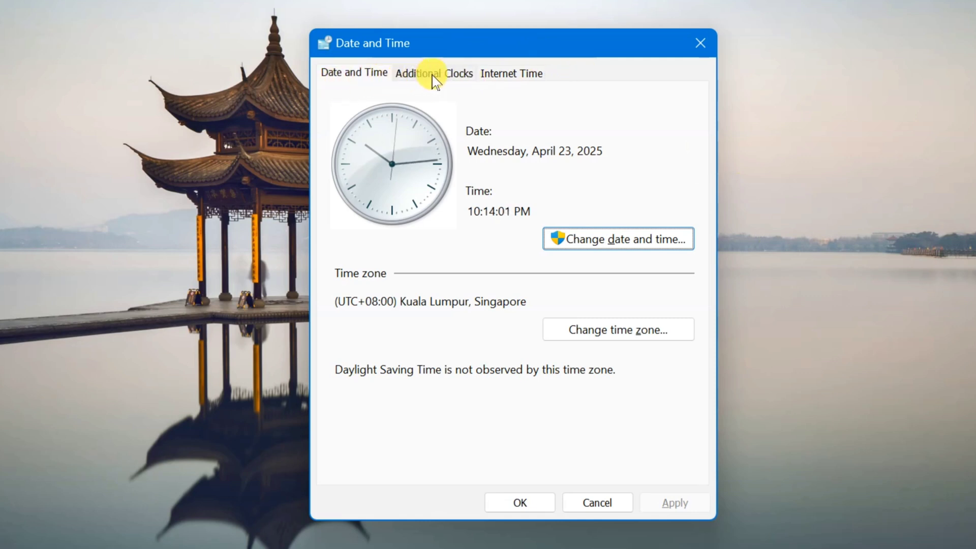
left_click(517, 80)
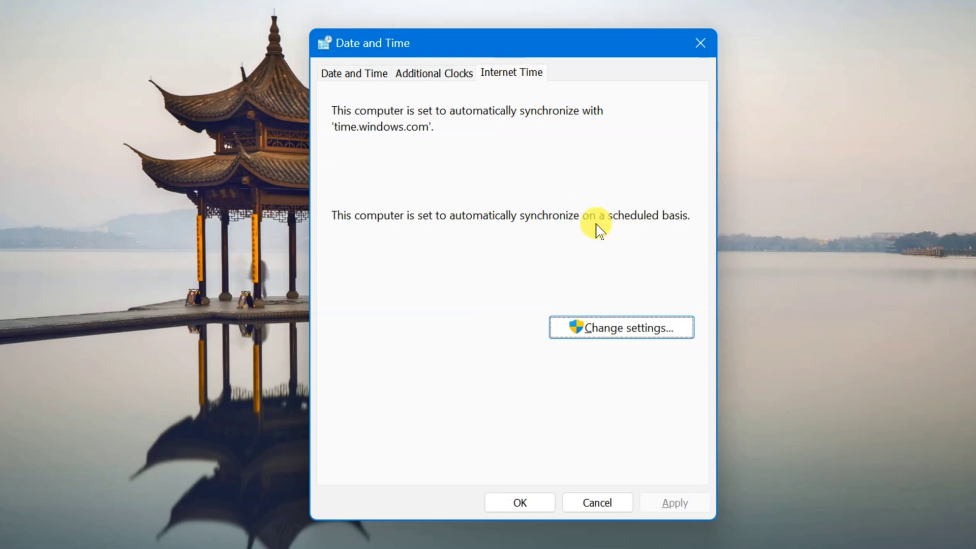
left_click(626, 328)
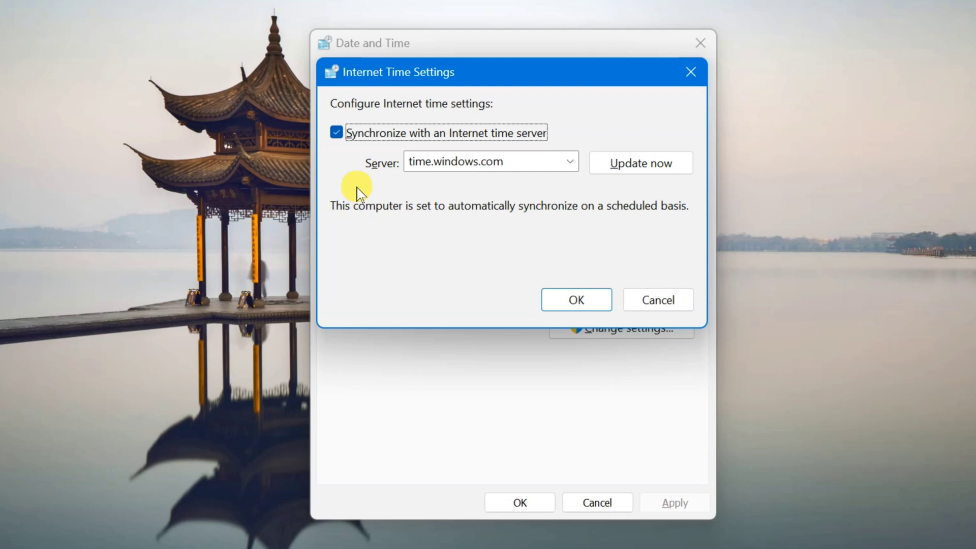
Re-enable time.windows.com syncing, run Update now, and close both date and time dialogs with OK
left_click(336, 132)
left_click(337, 132)
left_click(638, 170)
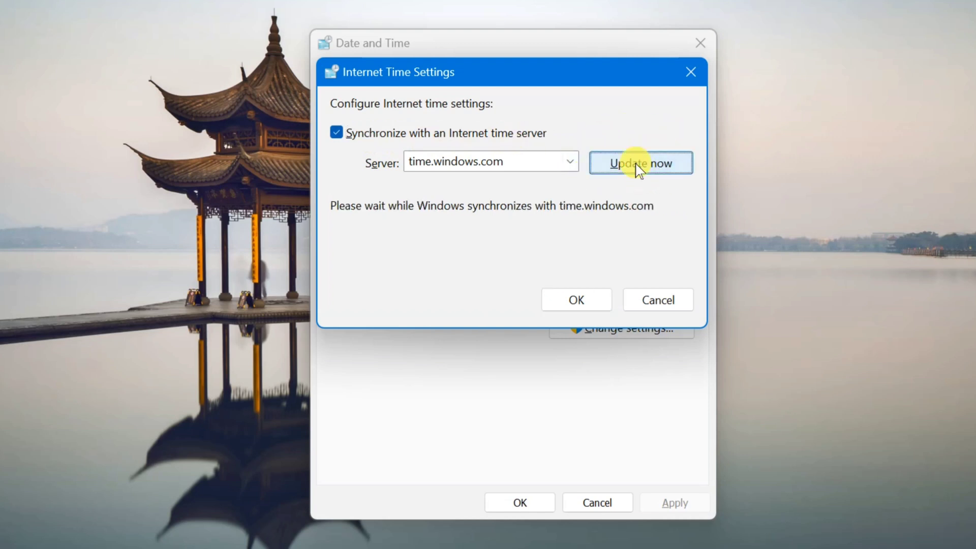
left_click(577, 305)
left_click(521, 502)
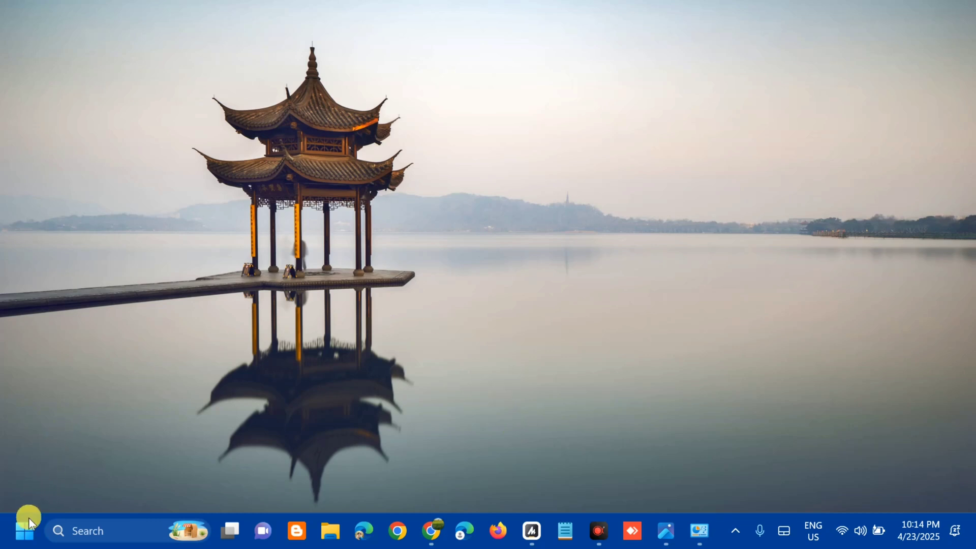
Search 'onedrive' in Start and open the OneDrive app's App settings page
left_click(22, 534)
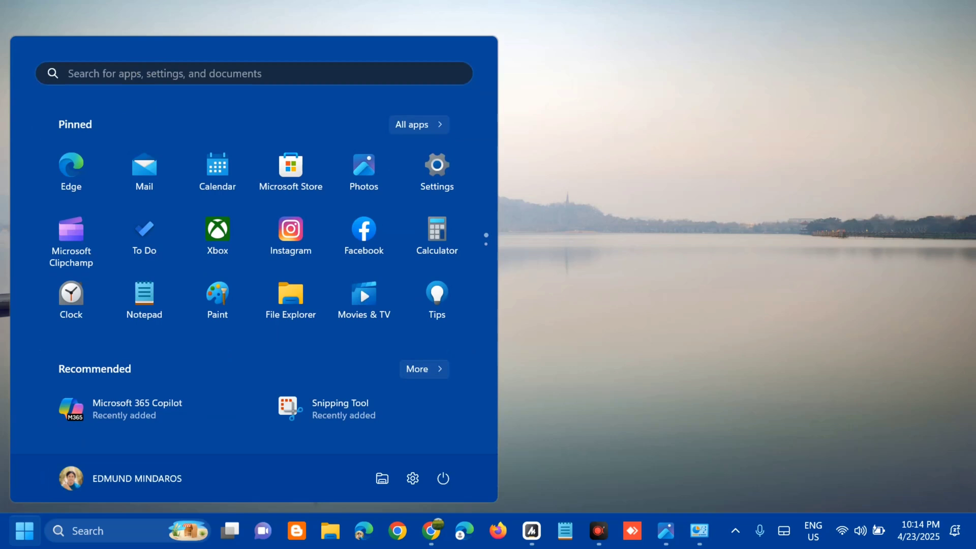
left_click(144, 69)
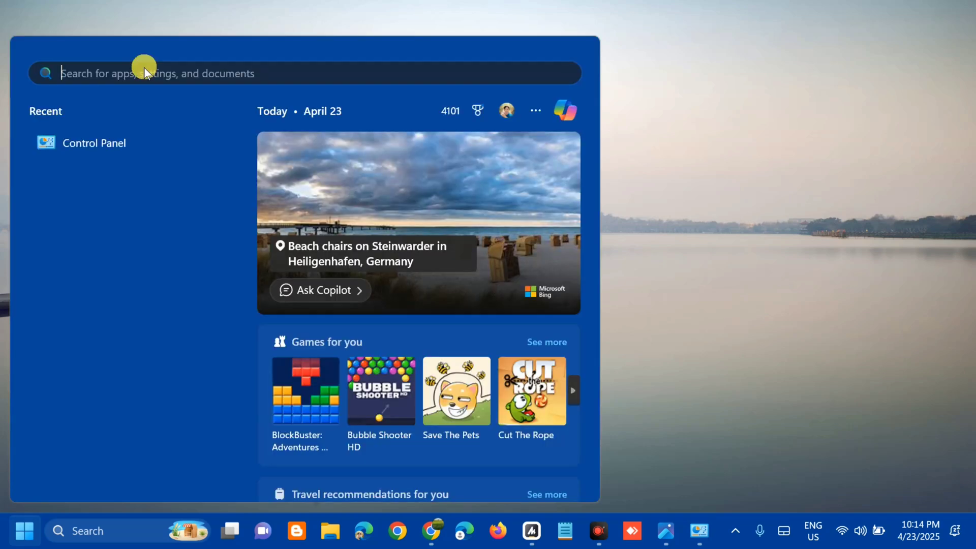
type("onedrive")
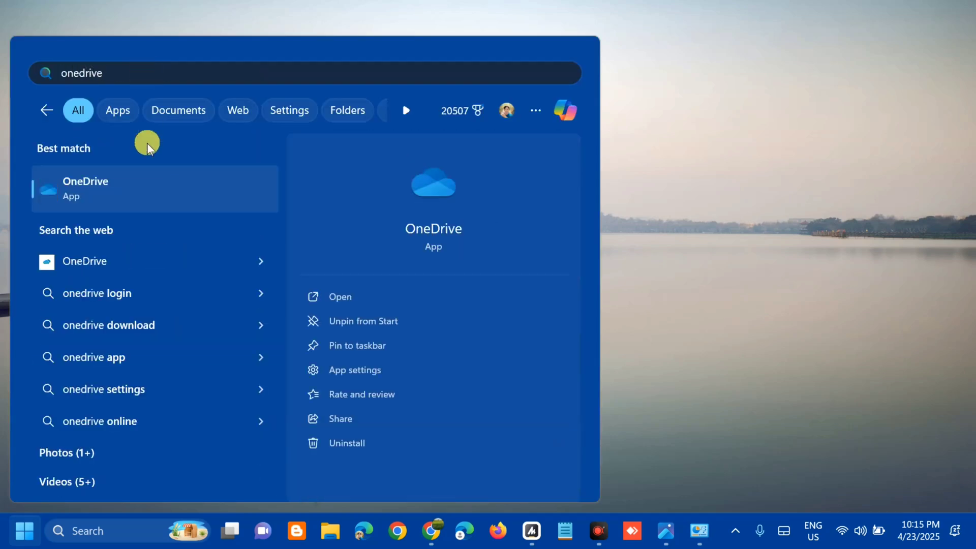
left_click(159, 182)
right_click(158, 188)
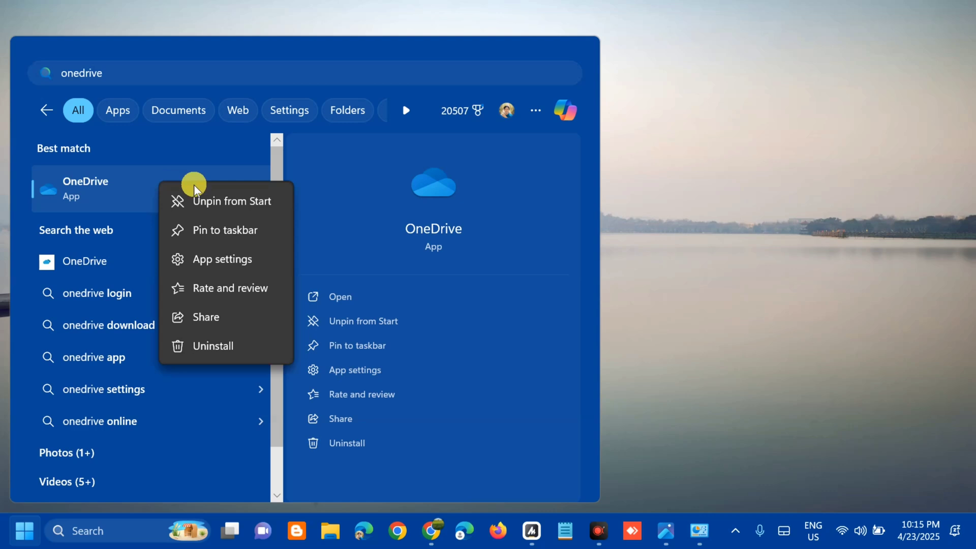
left_click(212, 258)
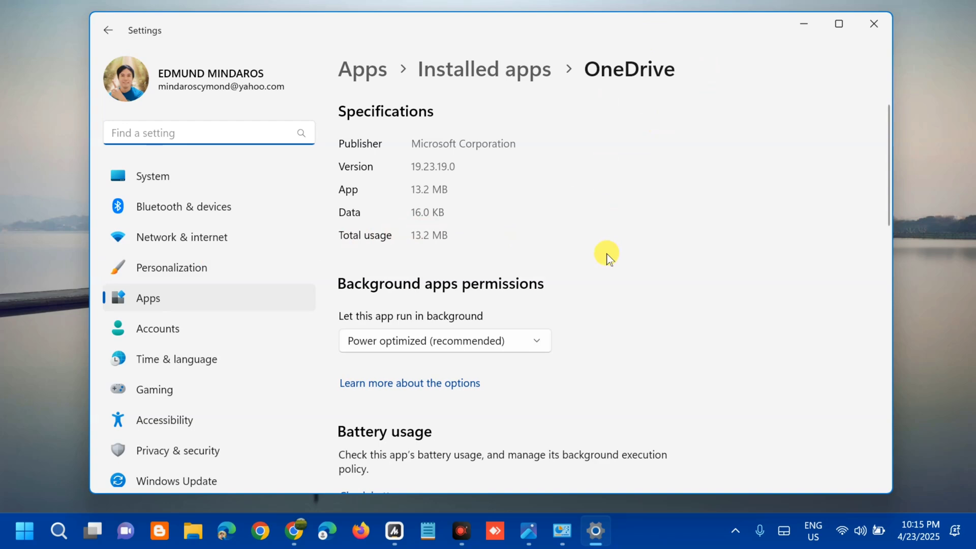
Scroll to OneDrive's Reset section and run Repair, keeping the app's data
scroll(605, 267, "down", 3)
scroll(606, 267, "down", 6)
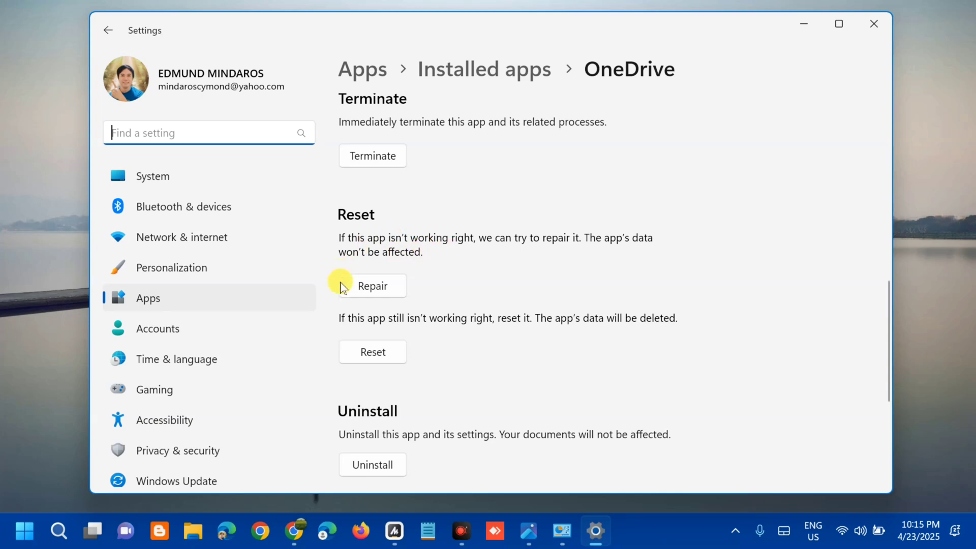
left_click(375, 285)
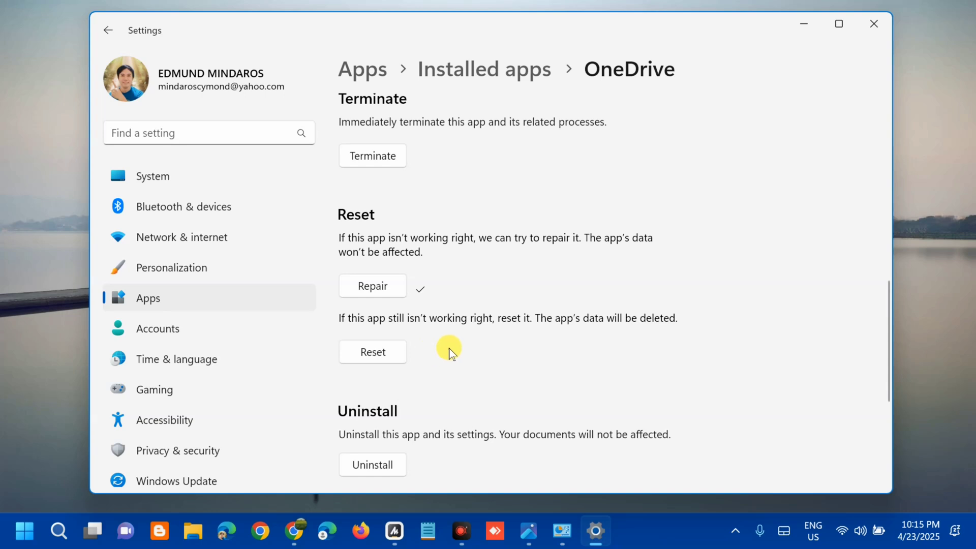
Reset OneDrive and confirm deleting its app data on this device
left_click(382, 354)
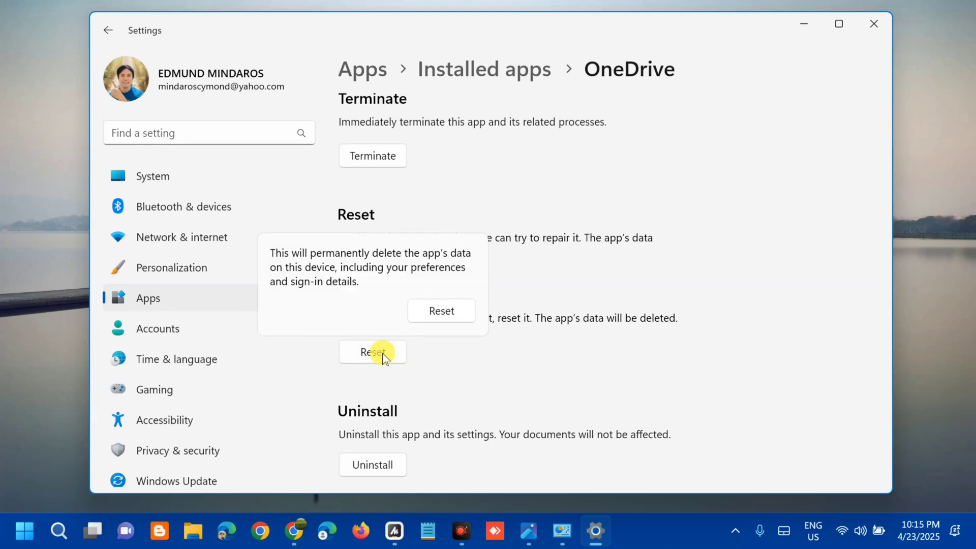
left_click(442, 313)
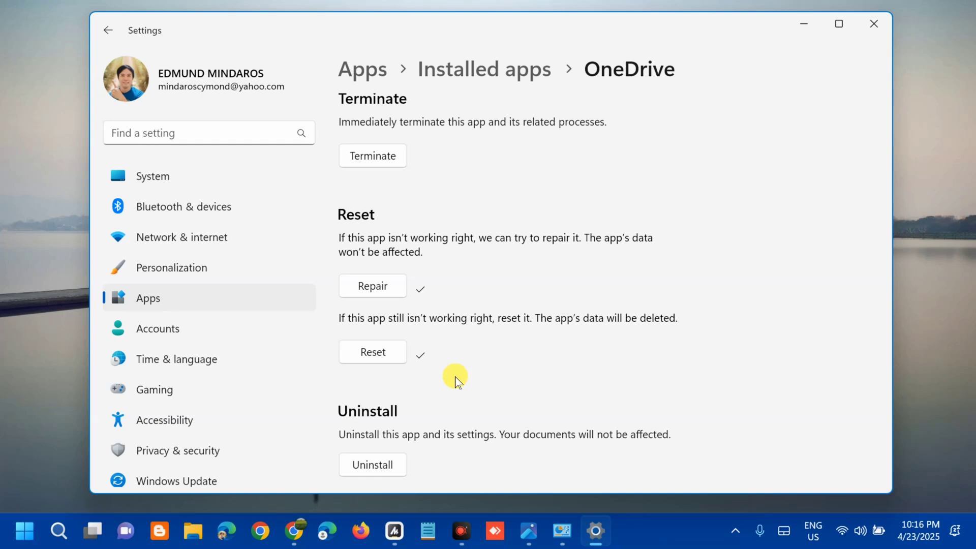
Close Settings, check the Restart option under the Start power button, then return to the desktop
left_click(873, 24)
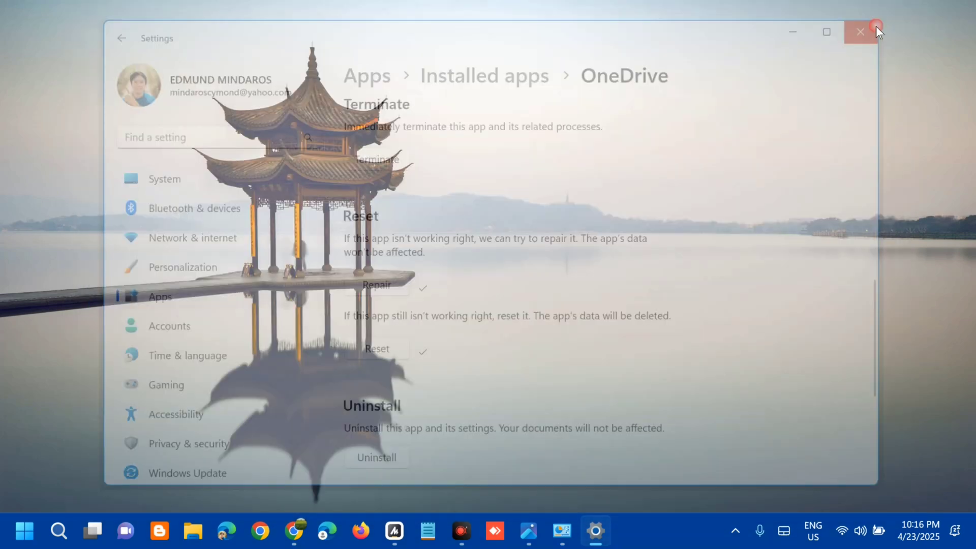
left_click(25, 529)
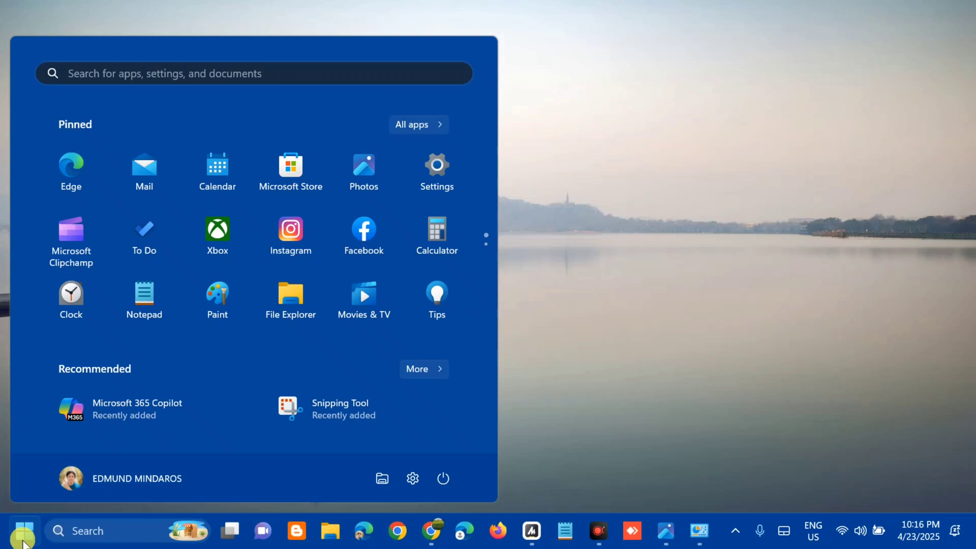
left_click(445, 482)
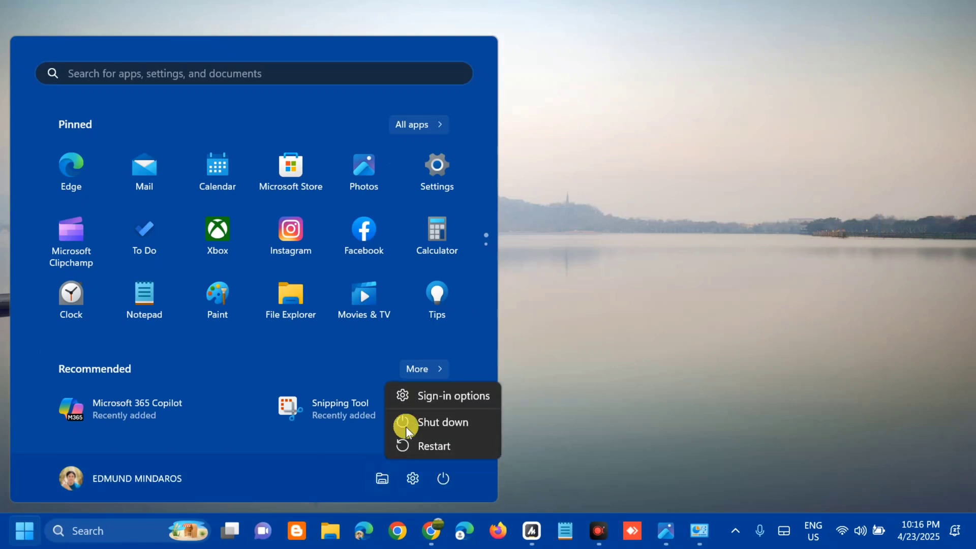
left_click(706, 363)
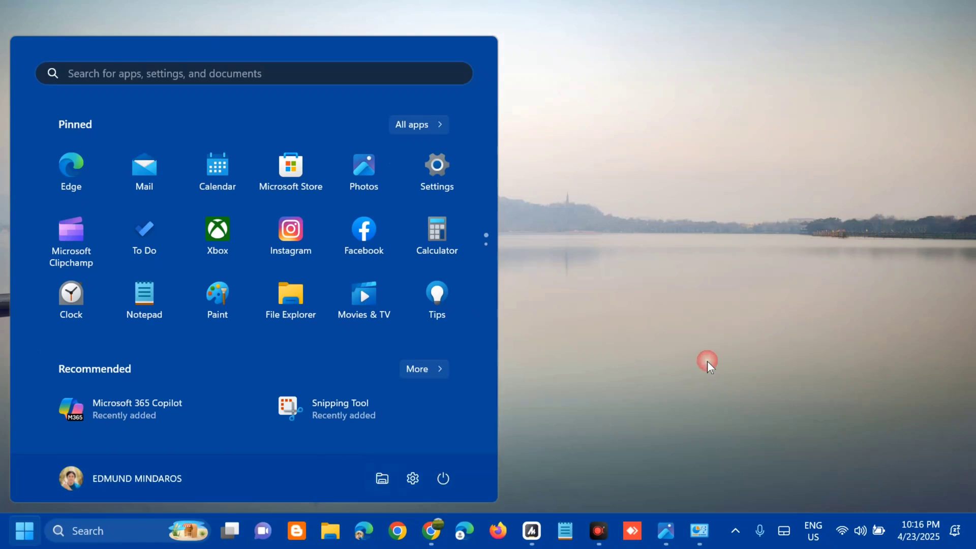
left_click(706, 360)
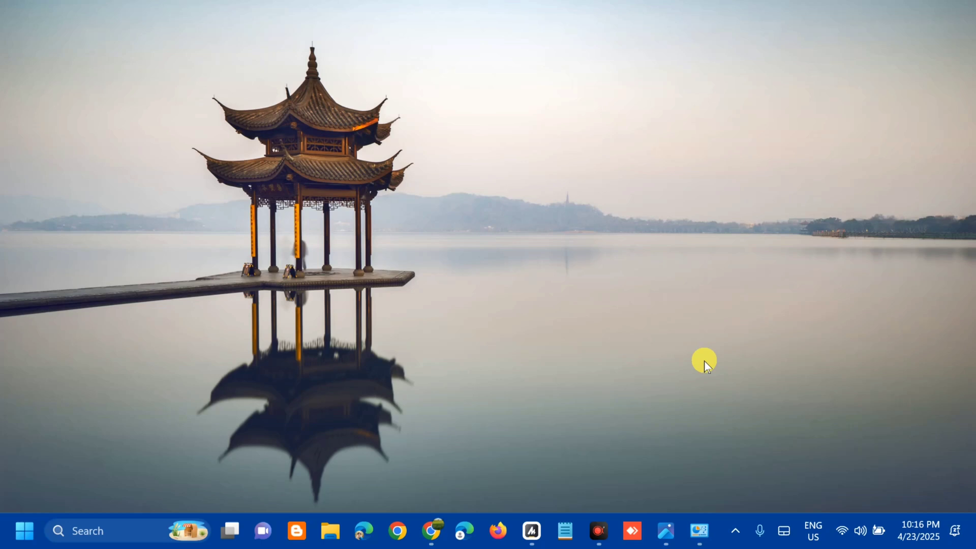